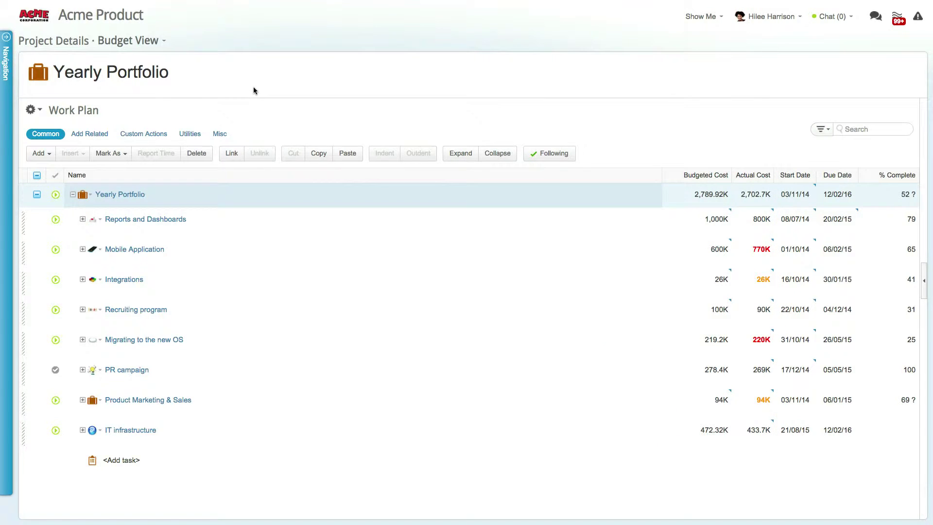
Open Budget View for editing, inspect Actual Cost's conditional formatting and number scale, then cancel
{"action": "left_click", "coordinate": [159, 44]}
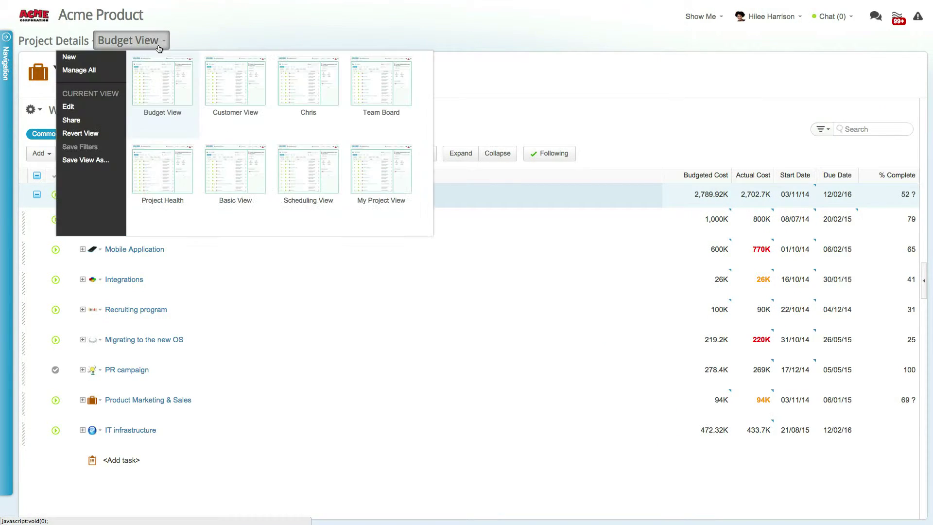
{"action": "left_click", "coordinate": [73, 102]}
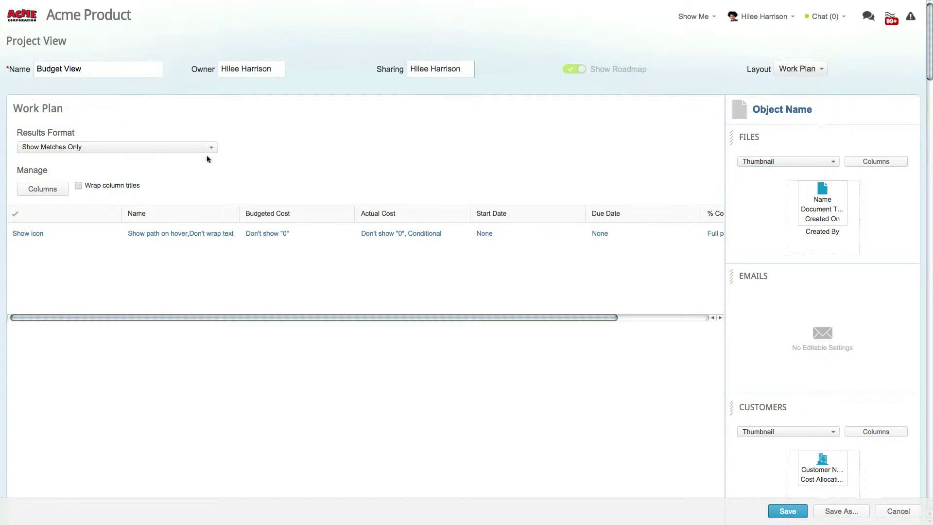
{"action": "left_click", "coordinate": [369, 233]}
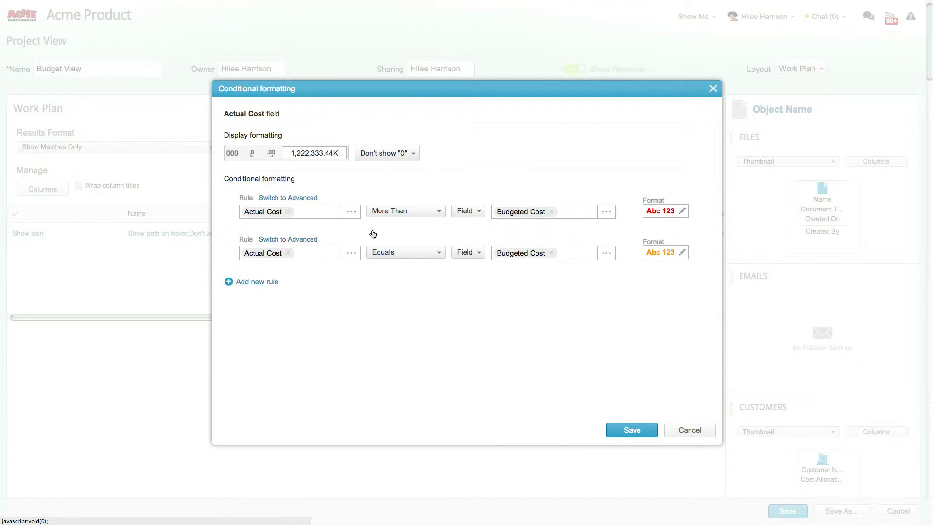
{"action": "left_click", "coordinate": [233, 153]}
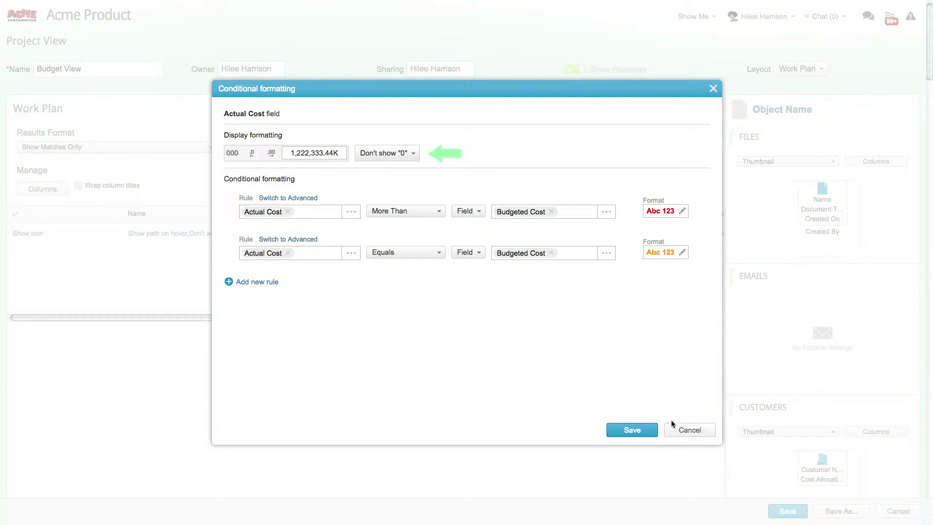
{"action": "left_click", "coordinate": [681, 430]}
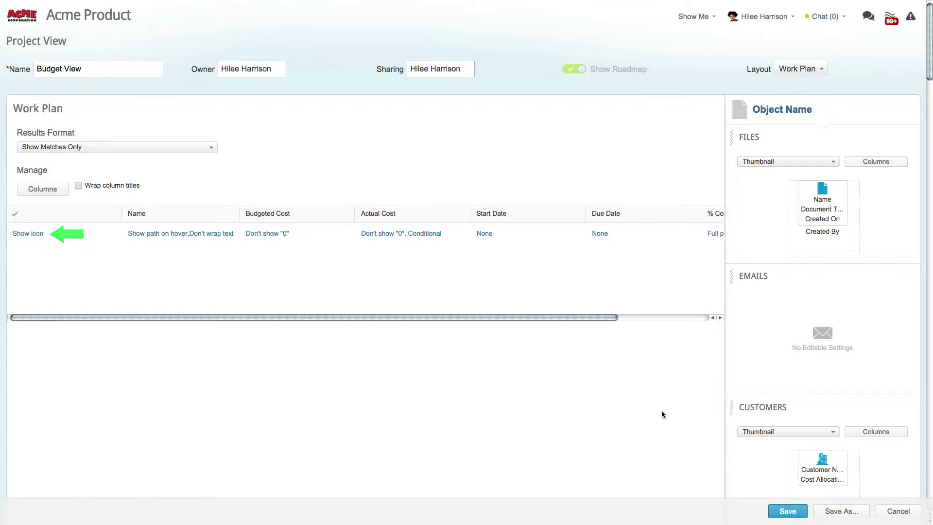
Reopen Actual Cost's rules: red above Budgeted Cost, orange equal to it
{"action": "left_click", "coordinate": [377, 233]}
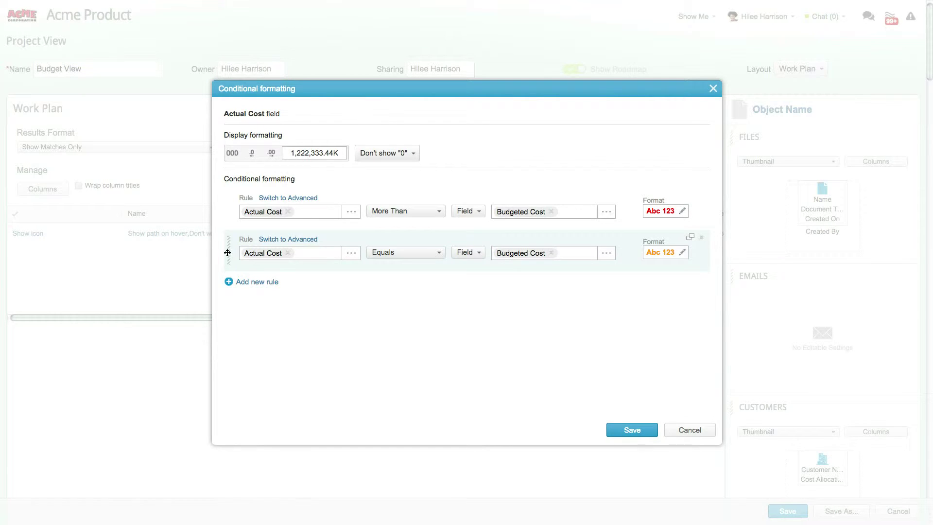
Add a third formatting rule below the existing red and orange rules
{"action": "mouse_move", "coordinate": [226, 252]}
{"action": "left_mouse_down"}
{"action": "mouse_move", "coordinate": [228, 204]}
{"action": "mouse_move", "coordinate": [227, 245]}
{"action": "left_mouse_up"}
{"action": "left_click", "coordinate": [229, 282]}
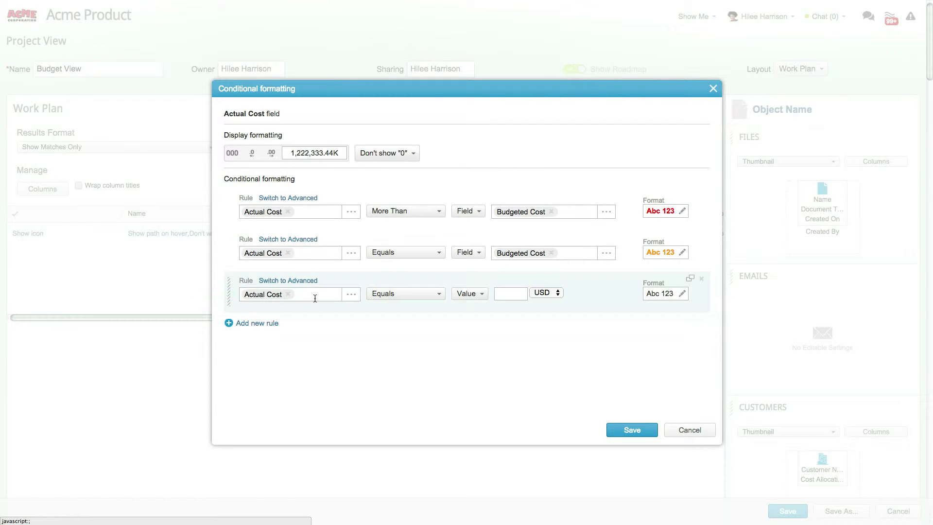
{"action": "left_click", "coordinate": [351, 295]}
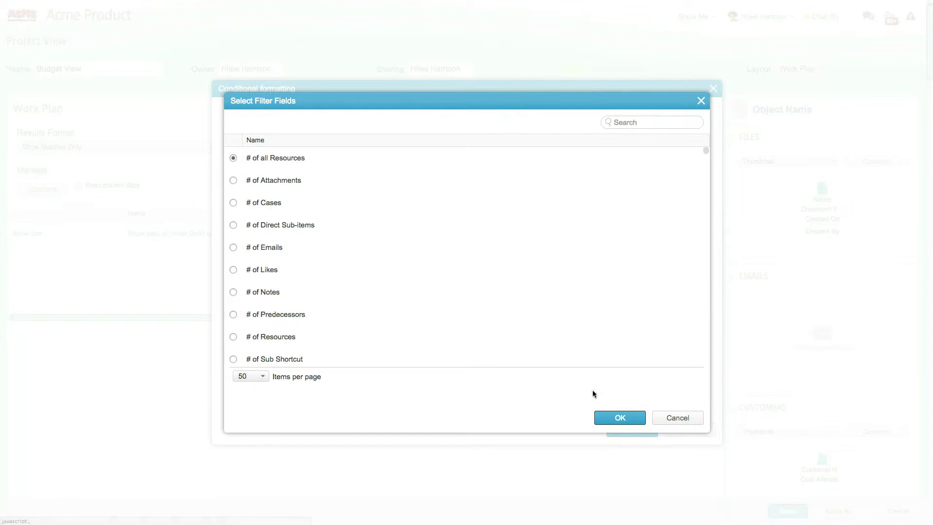
{"action": "left_click", "coordinate": [662, 416]}
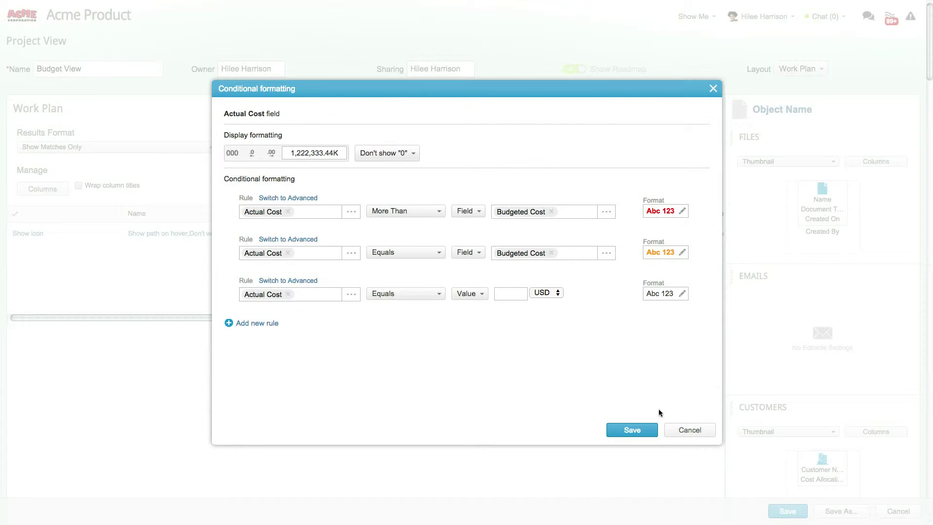
Set the third rule to Actual Cost Less Than the Budgeted Cost field
{"action": "left_click", "coordinate": [433, 295]}
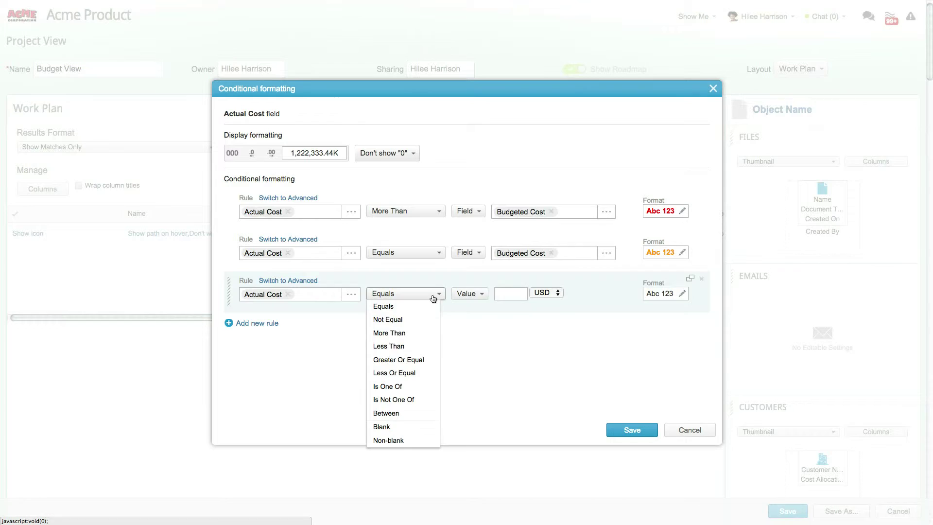
{"action": "left_click", "coordinate": [430, 347]}
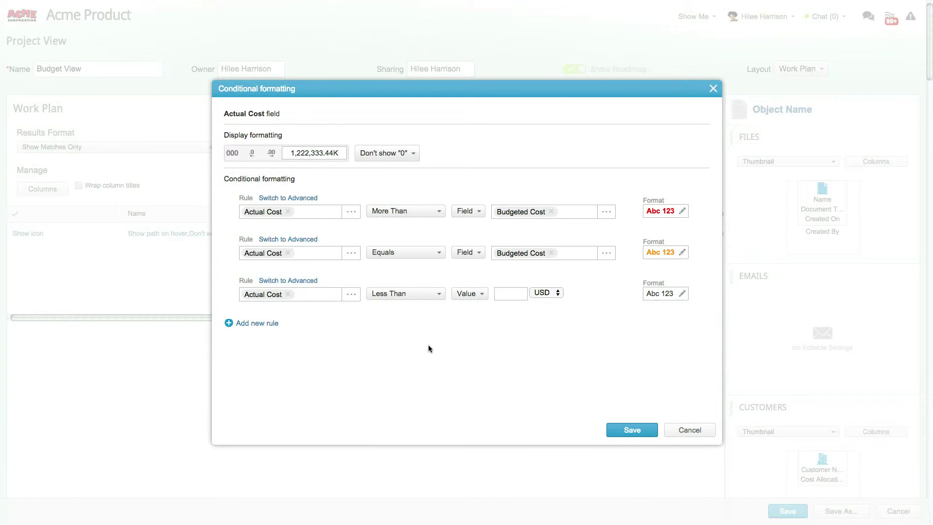
{"action": "left_click", "coordinate": [471, 294]}
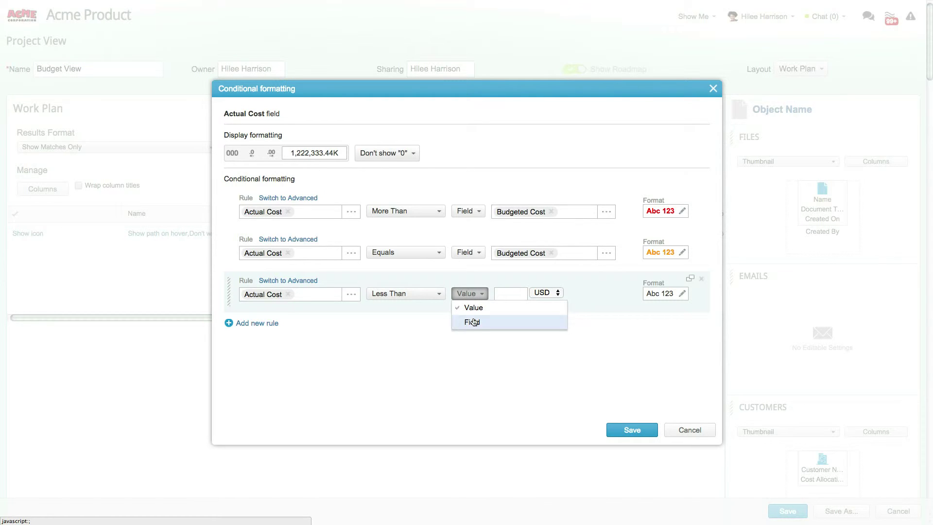
{"action": "left_click", "coordinate": [474, 321]}
{"action": "left_click", "coordinate": [567, 294]}
{"action": "type", "text": "budgeted"}
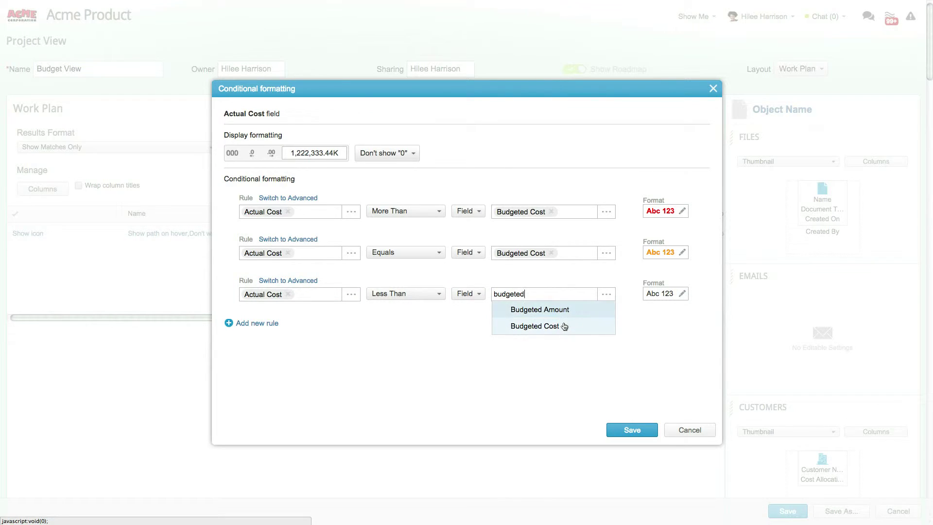
{"action": "left_click", "coordinate": [563, 323]}
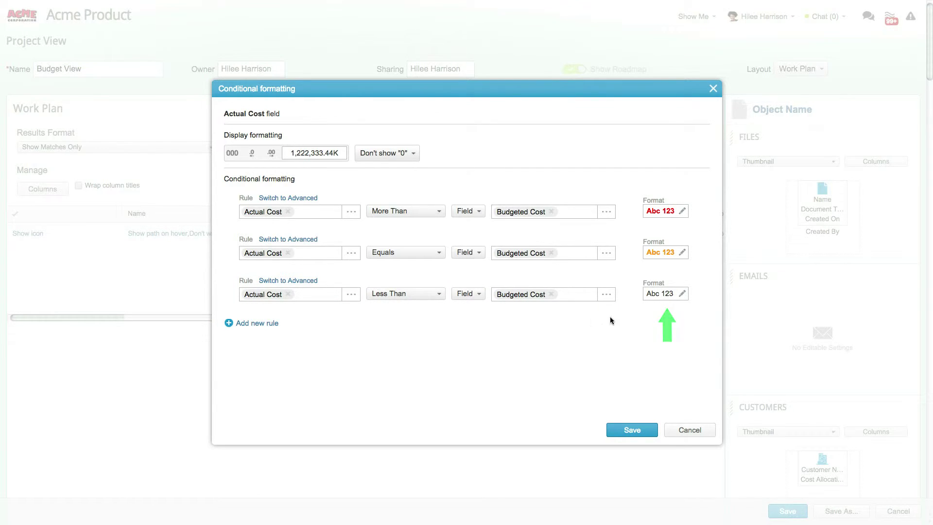
Give the Less Than rule a green font colour
{"action": "left_click", "coordinate": [662, 293]}
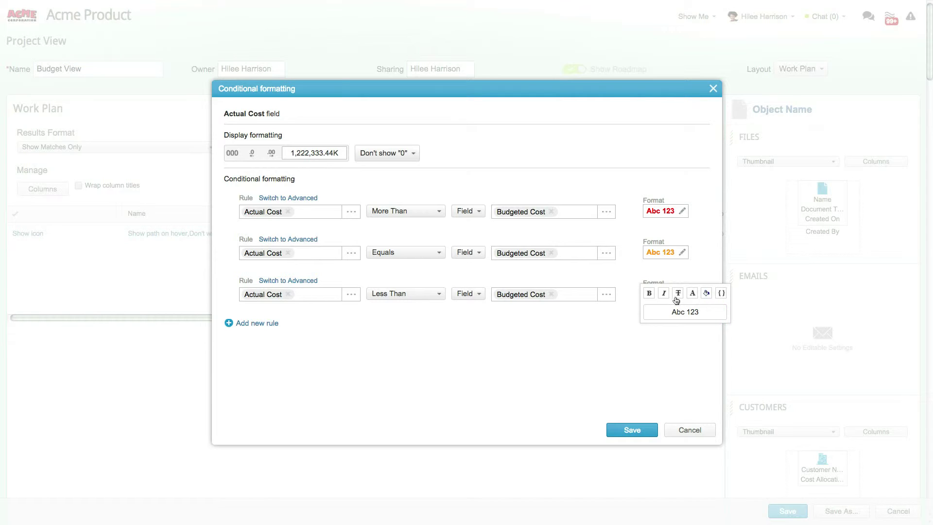
{"action": "left_click", "coordinate": [693, 295]}
{"action": "left_click", "coordinate": [736, 377]}
Save the rules and Budget View, then set Recruiting program's Budgeted Cost to 80K
{"action": "left_click", "coordinate": [633, 429]}
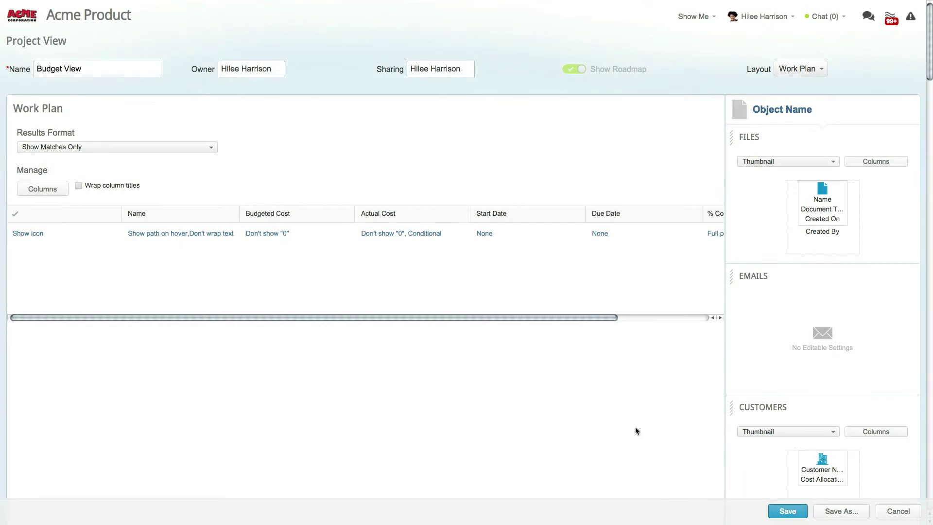
{"action": "left_click", "coordinate": [783, 511]}
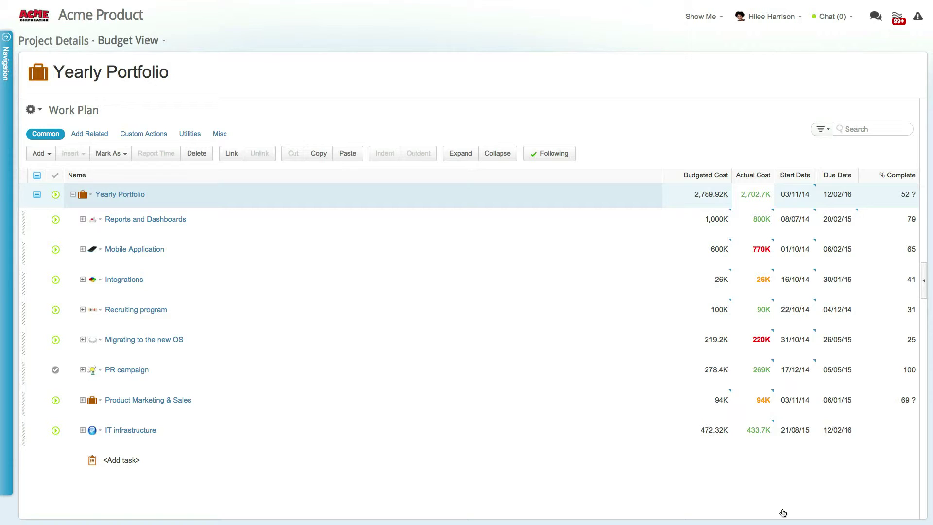
{"action": "left_click", "coordinate": [717, 310]}
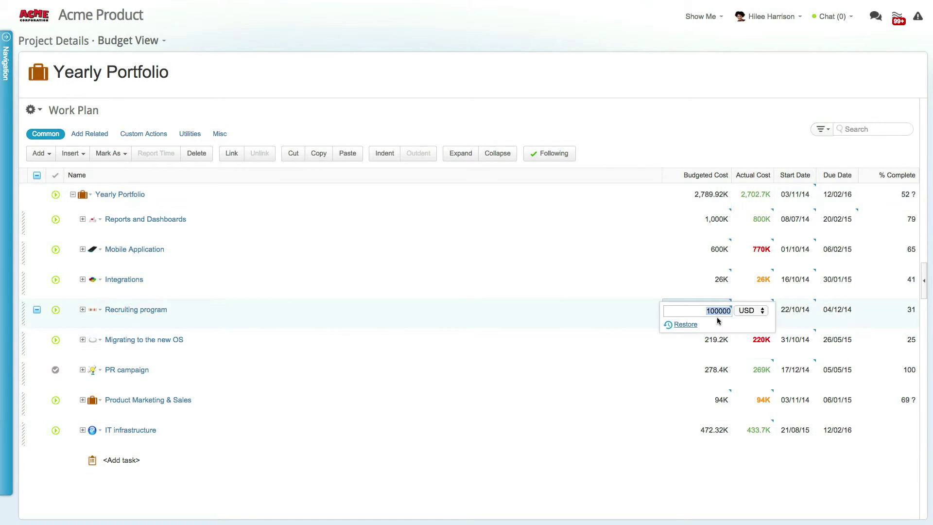
{"action": "type", "text": "800"}
{"action": "key", "text": "Return"}
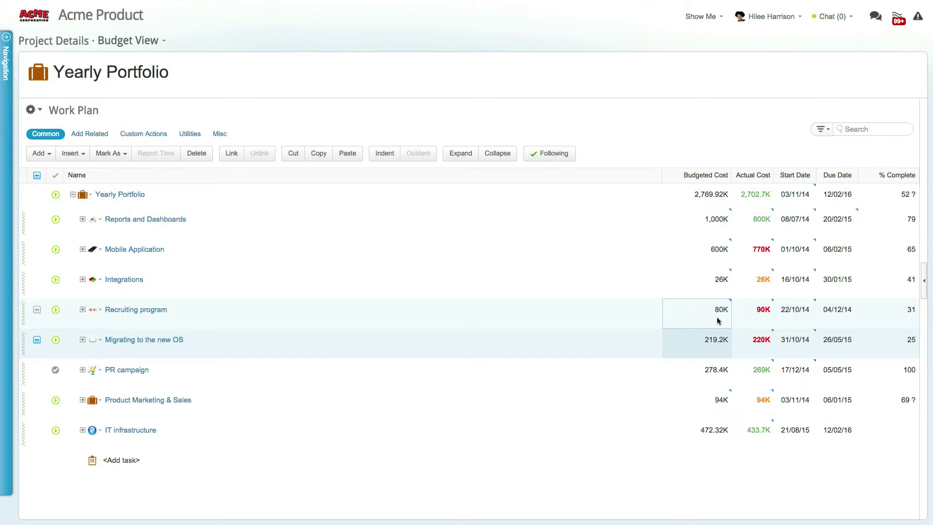
Reopen Actual Cost's conditional formatting through the Work Plan gear menu's Columns list
{"action": "left_click", "coordinate": [41, 114]}
{"action": "left_click", "coordinate": [37, 142]}
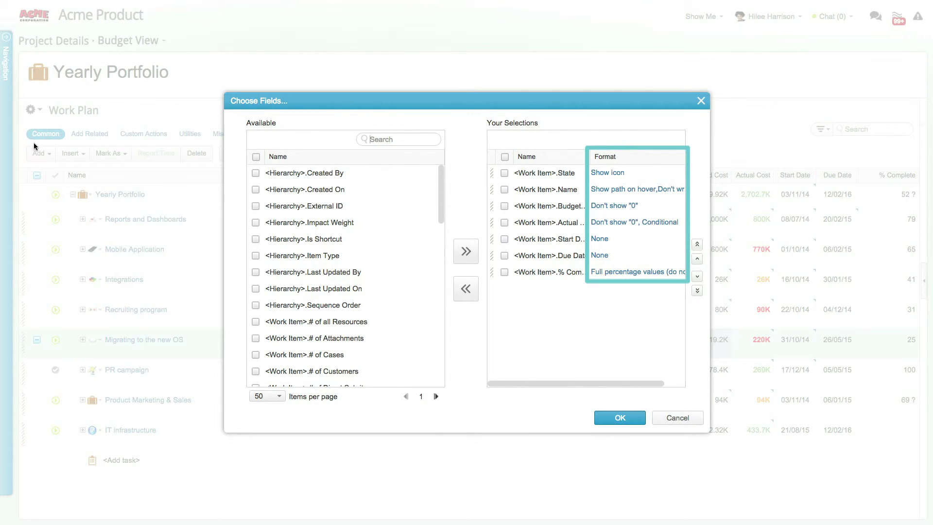
{"action": "left_click", "coordinate": [596, 222]}
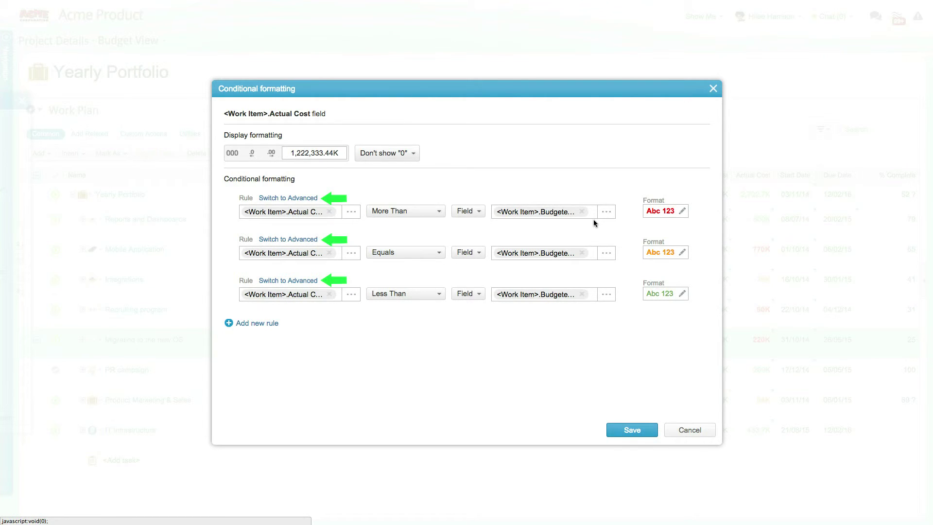
Make the red and orange rules formulas skipping Completed items, orange above 90% of planned budget
{"action": "left_click", "coordinate": [297, 199]}
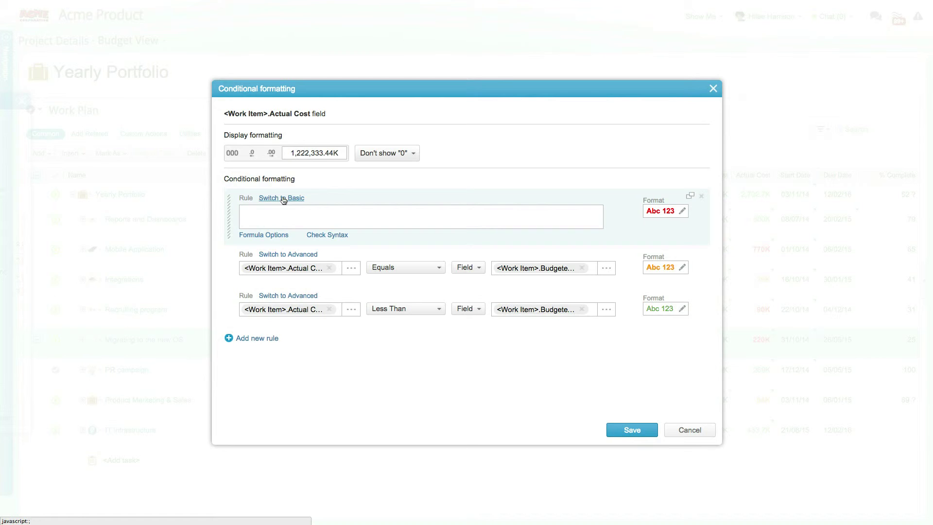
{"action": "left_click", "coordinate": [298, 210]}
{"action": "type", "text": "$State <> 'Completed' && $ActualCost >$PlannedBudget"}
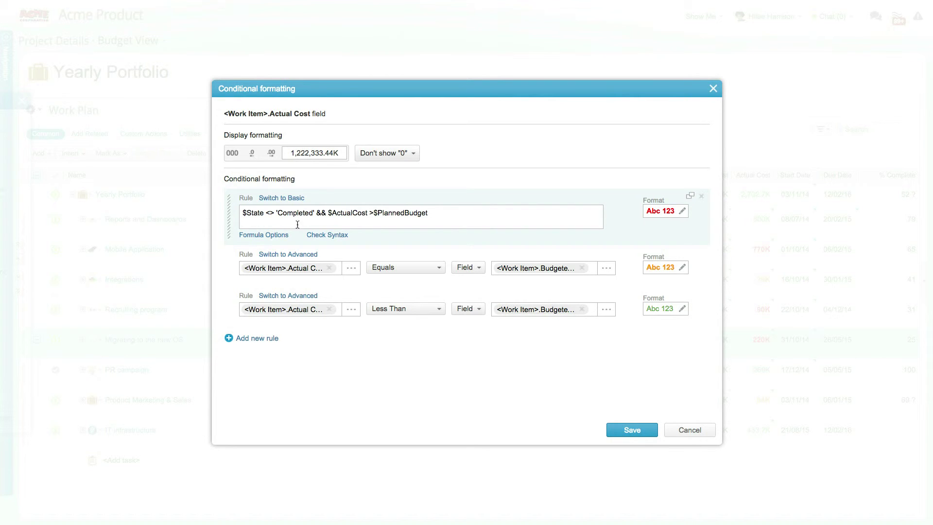
{"action": "left_click", "coordinate": [298, 255]}
{"action": "type", "text": "$State <> 'Completed' && $ActualCost > ($PlannedBudget *0.9)"}
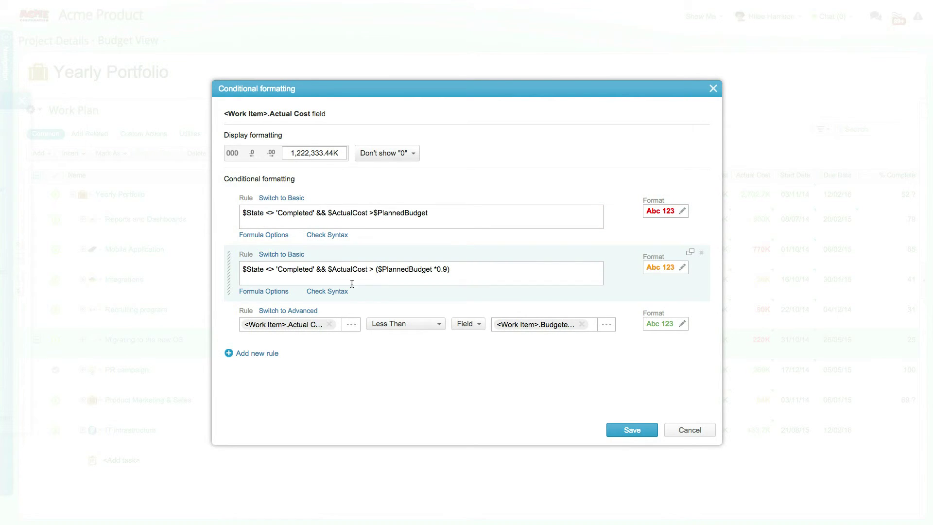
{"action": "left_click", "coordinate": [632, 429]}
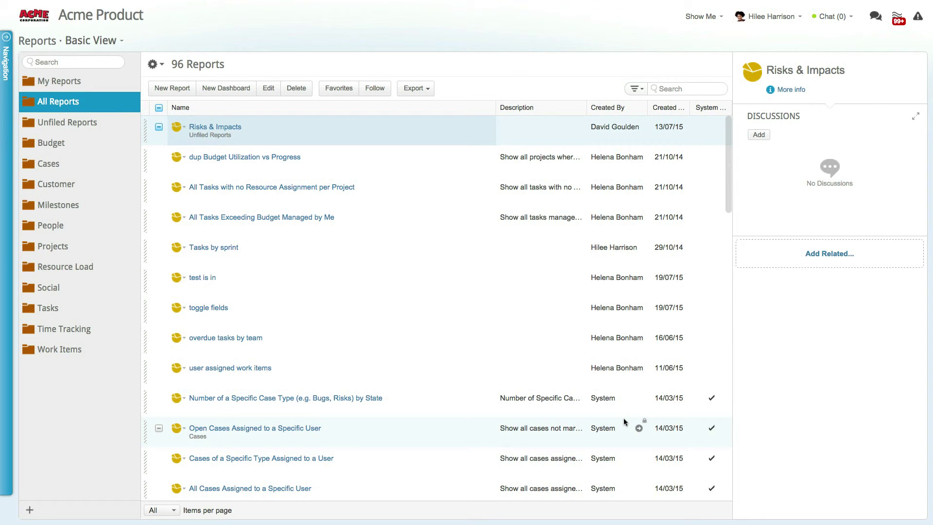
Open the Risks & Impacts report and scroll down to its risk results table
{"action": "left_click", "coordinate": [224, 131]}
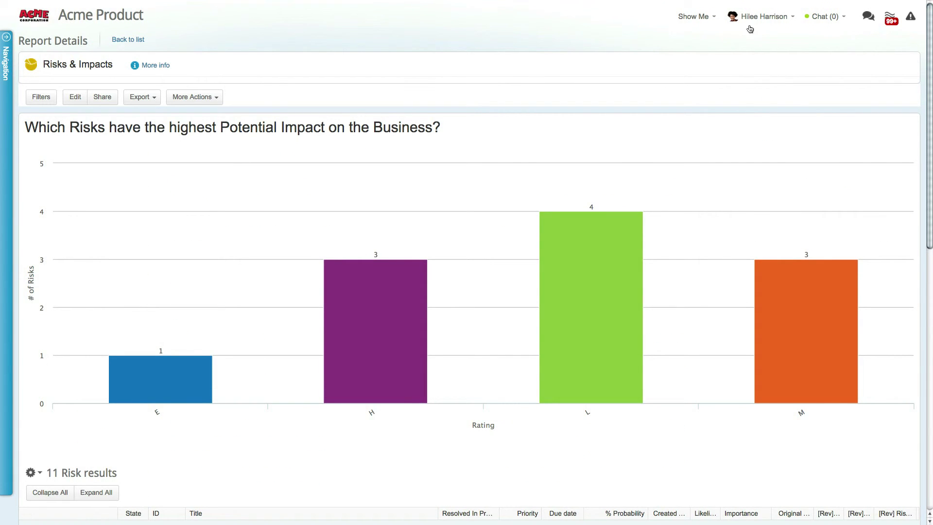
{"action": "left_click_drag", "start_coordinate": [929, 35], "coordinate": [931, 237]}
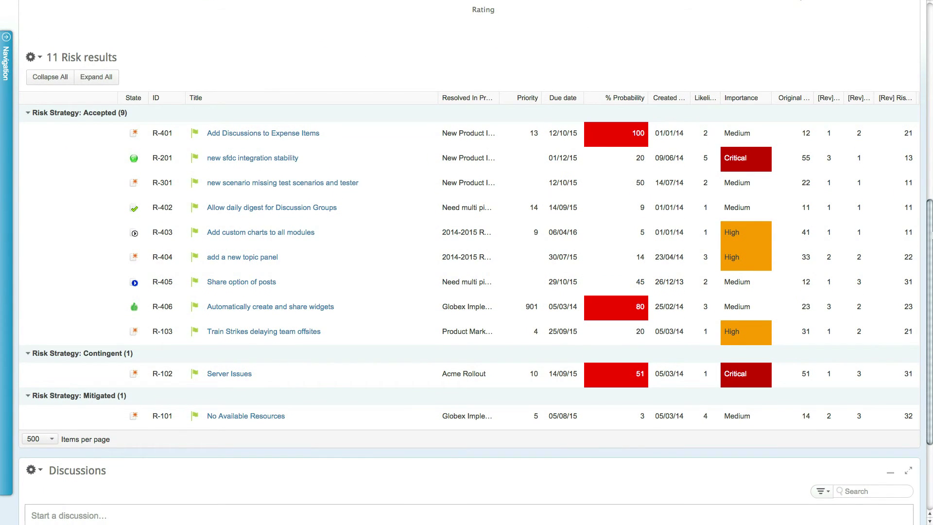